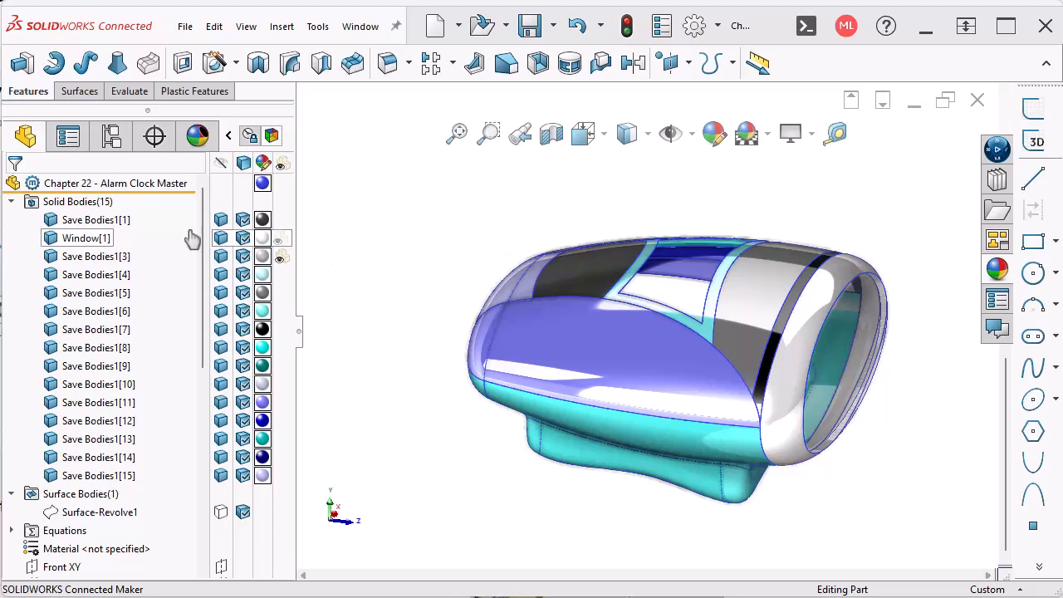
Insert the Save Bodies1[1] body into a new part file named "new part", using the default part template.
{"action": "left_click", "coordinate": [83, 222]}
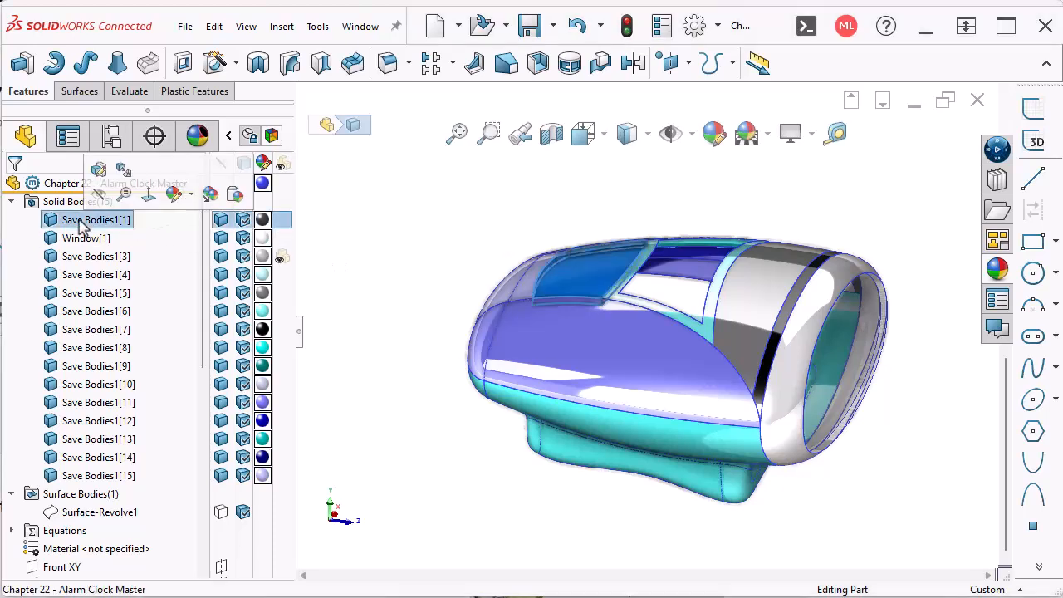
{"action": "right_click", "coordinate": [85, 223]}
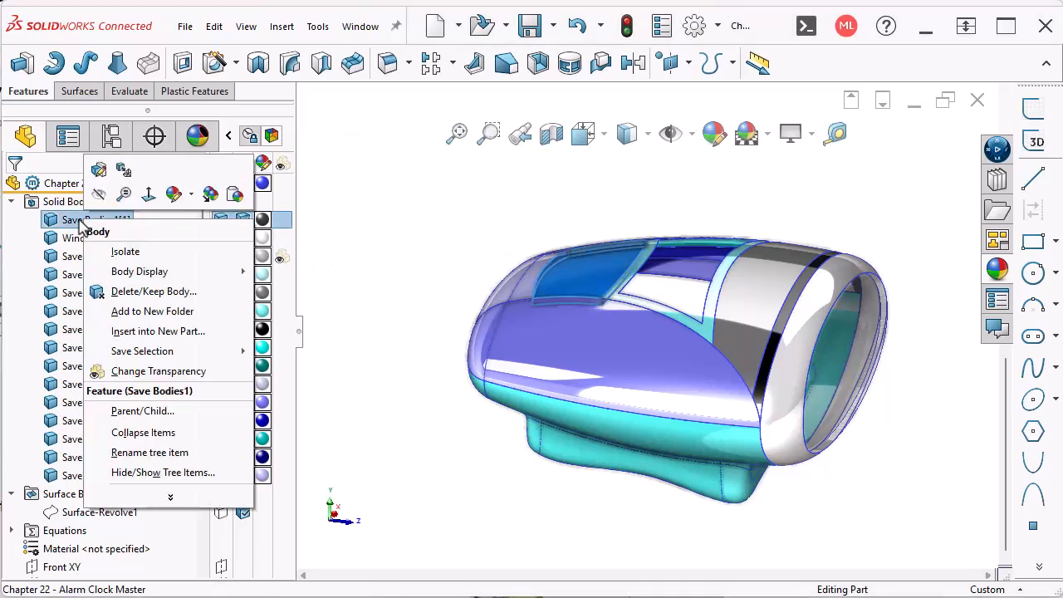
{"action": "left_click", "coordinate": [166, 332]}
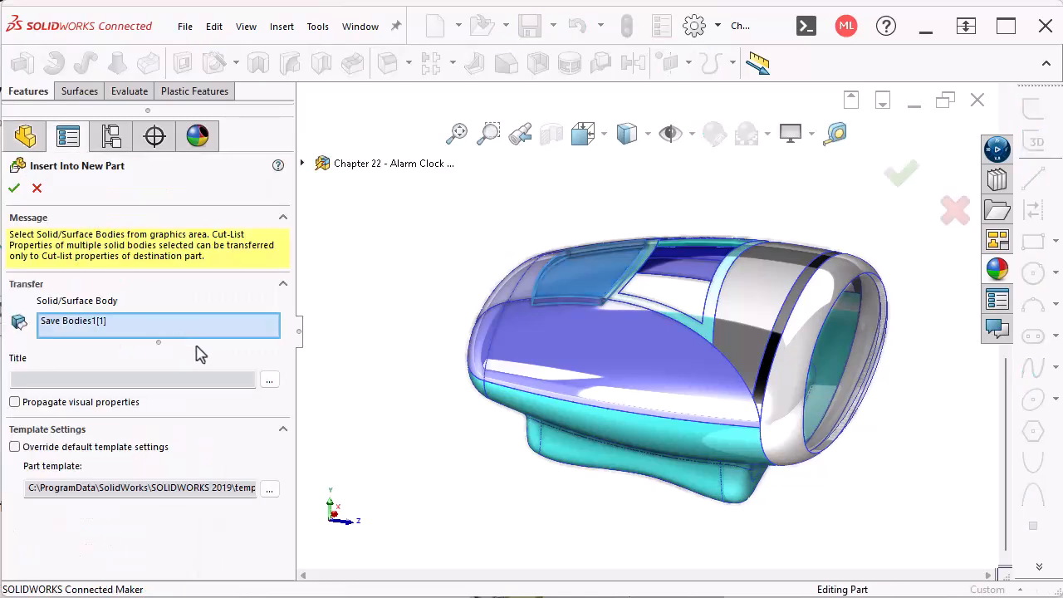
{"action": "left_click", "coordinate": [270, 380]}
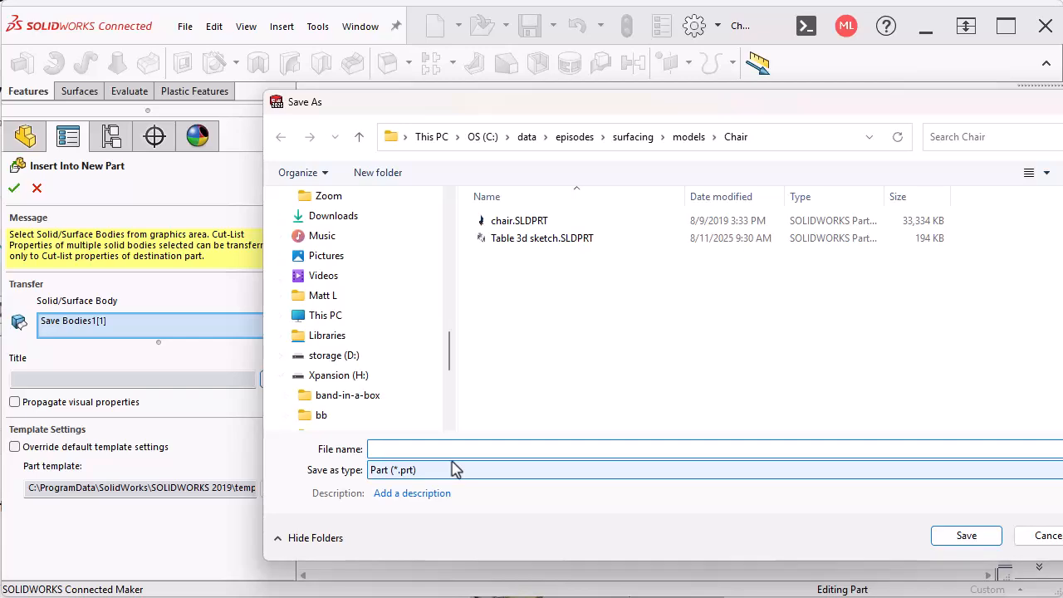
{"action": "type", "text": "new part"}
{"action": "key", "text": "Return"}
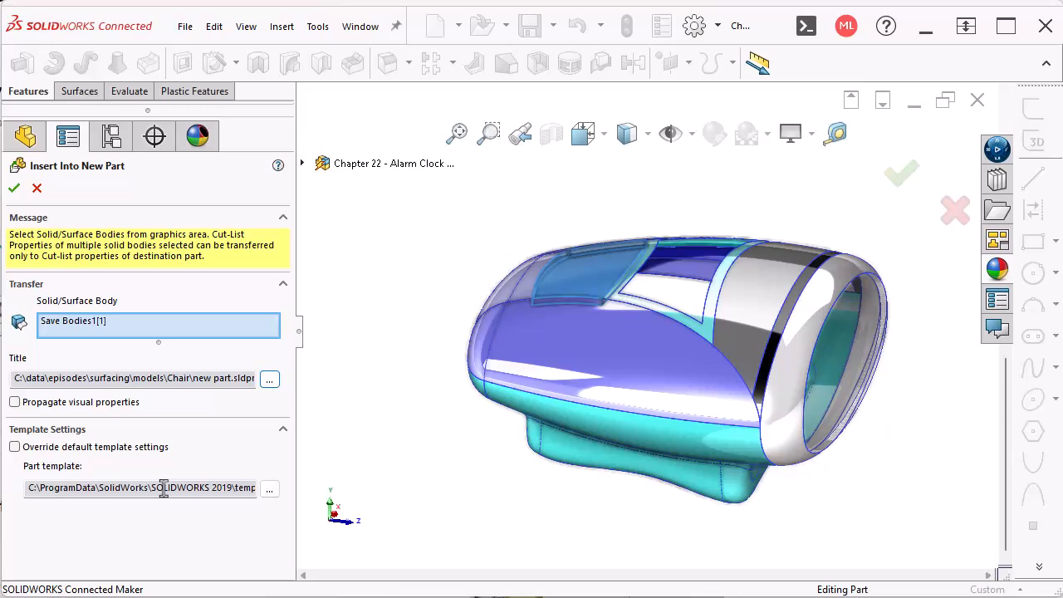
{"action": "left_click", "coordinate": [8, 189]}
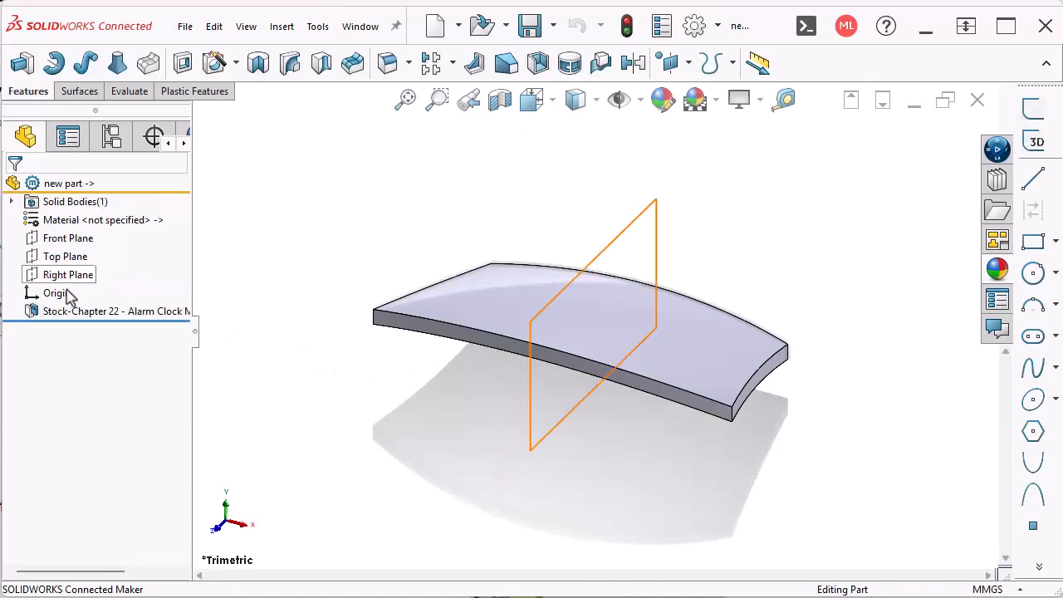
Examine the commands available for the new part's stock feature that references the alarm clock master.
{"action": "mouse_move", "coordinate": [80, 323]}
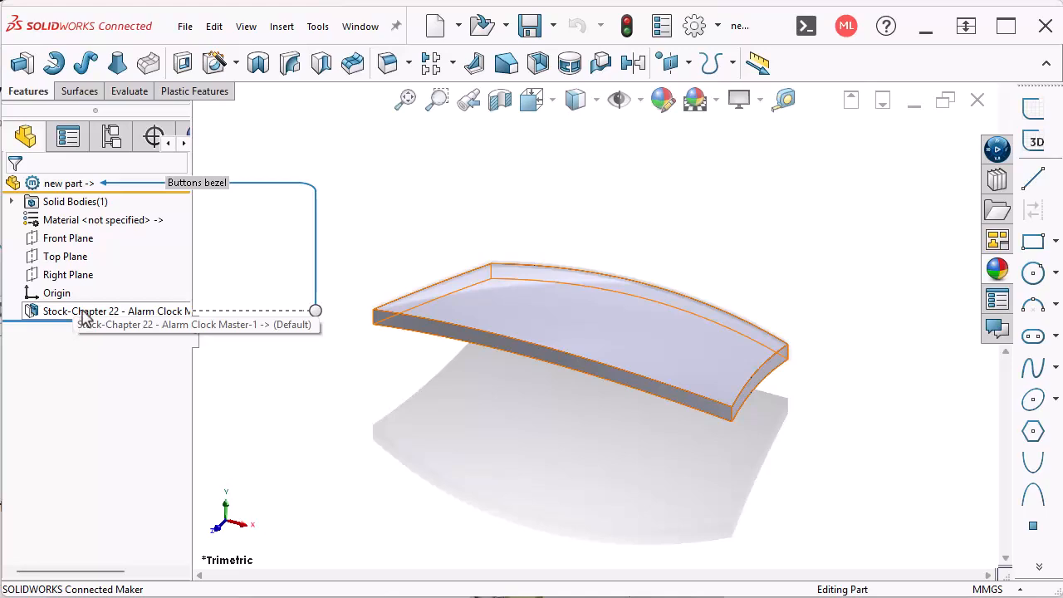
{"action": "right_click", "coordinate": [87, 319]}
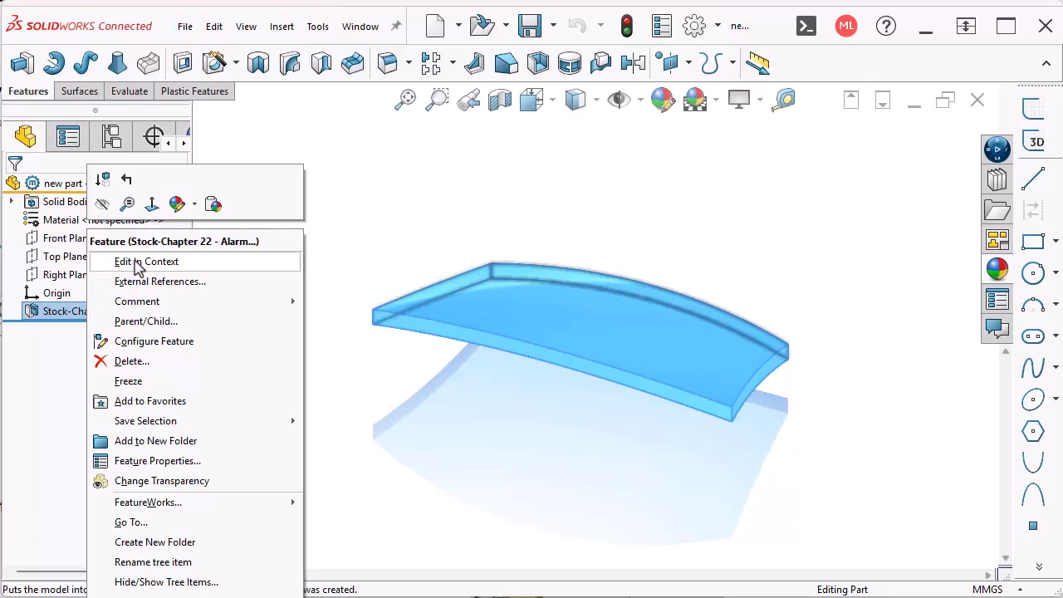
{"action": "left_click", "coordinate": [357, 358]}
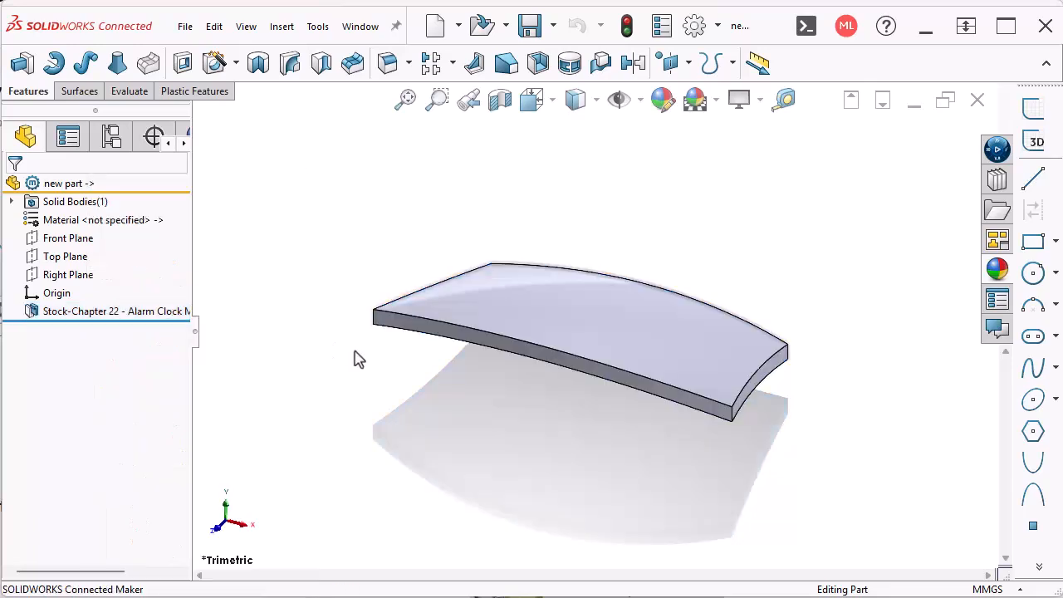
Review the Chapter 22 - Alarm Clock Master feature history around Save Bodies1, and return to the new part's stock feature.
{"action": "key", "text": "ctrl+Tab"}
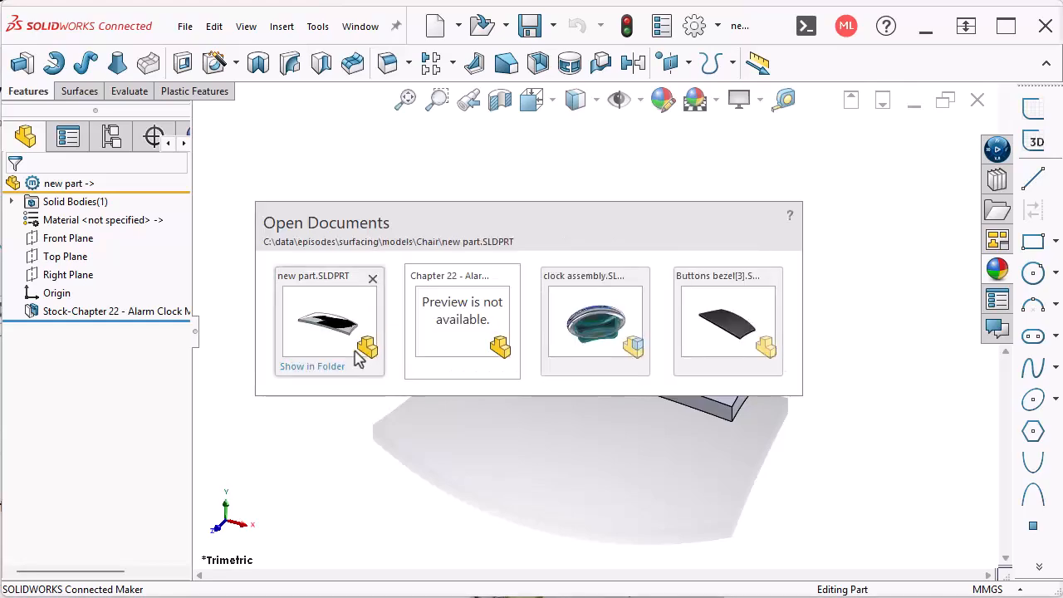
{"action": "scroll", "coordinate": [211, 379], "scroll_direction": "down", "scroll_amount": 6}
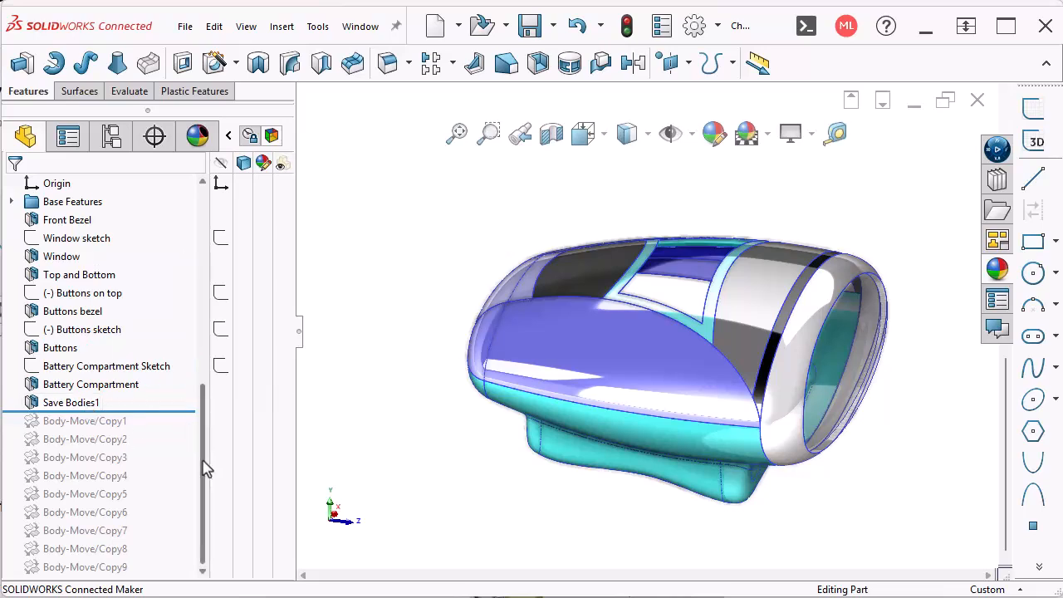
{"action": "left_click_drag", "start_coordinate": [206, 468], "coordinate": [206, 461]}
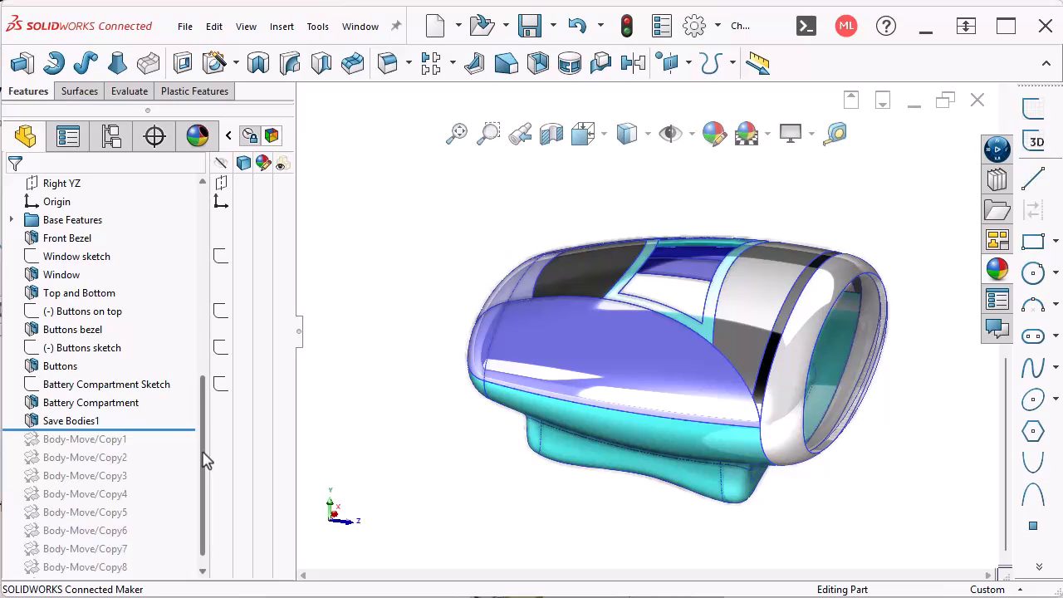
{"action": "left_click_drag", "start_coordinate": [205, 456], "coordinate": [204, 423]}
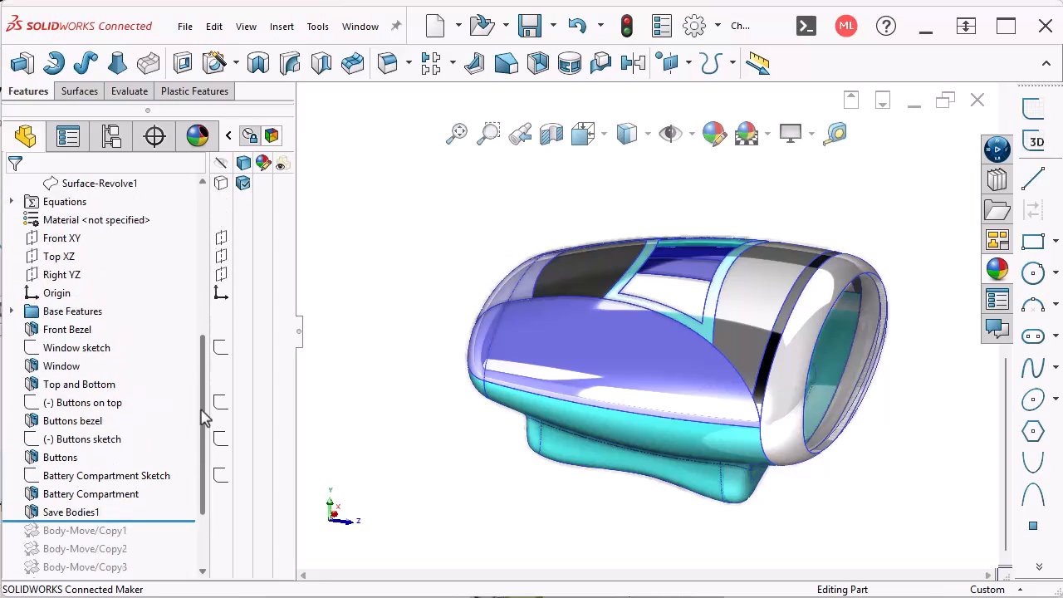
{"action": "key", "text": "ctrl+Tab"}
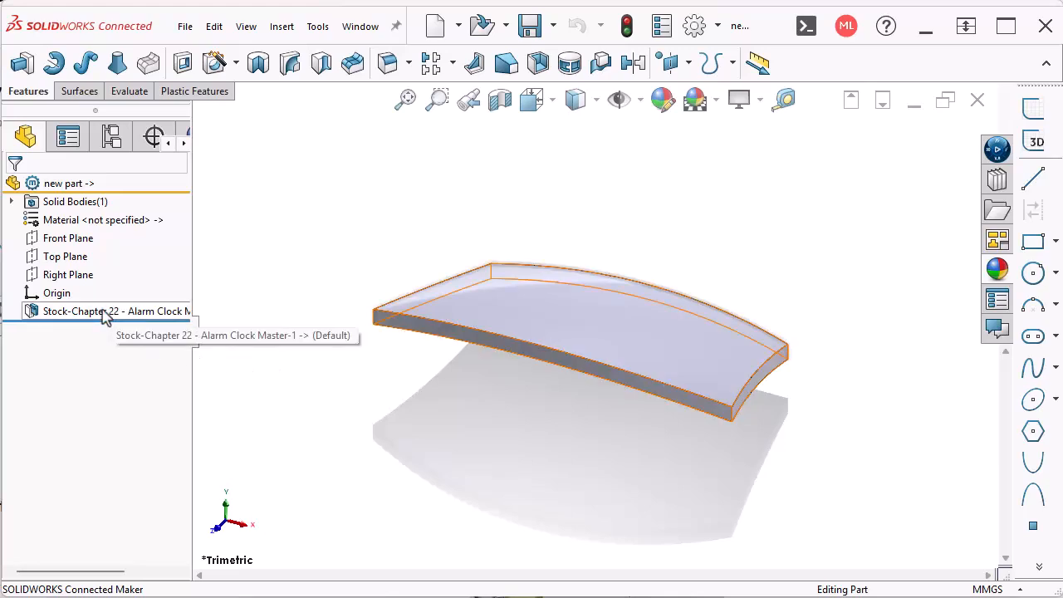
{"action": "mouse_move", "coordinate": [106, 318]}
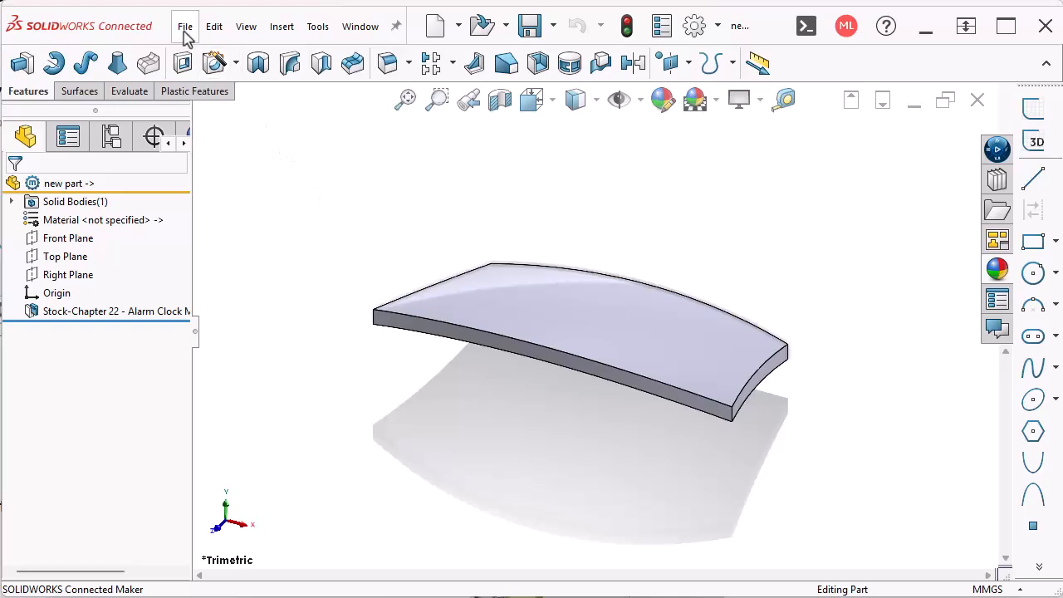
Create a blank Y-up part document and choose Chapter 22 - Alarm Clock Master as the part to insert.
{"action": "left_click", "coordinate": [432, 31]}
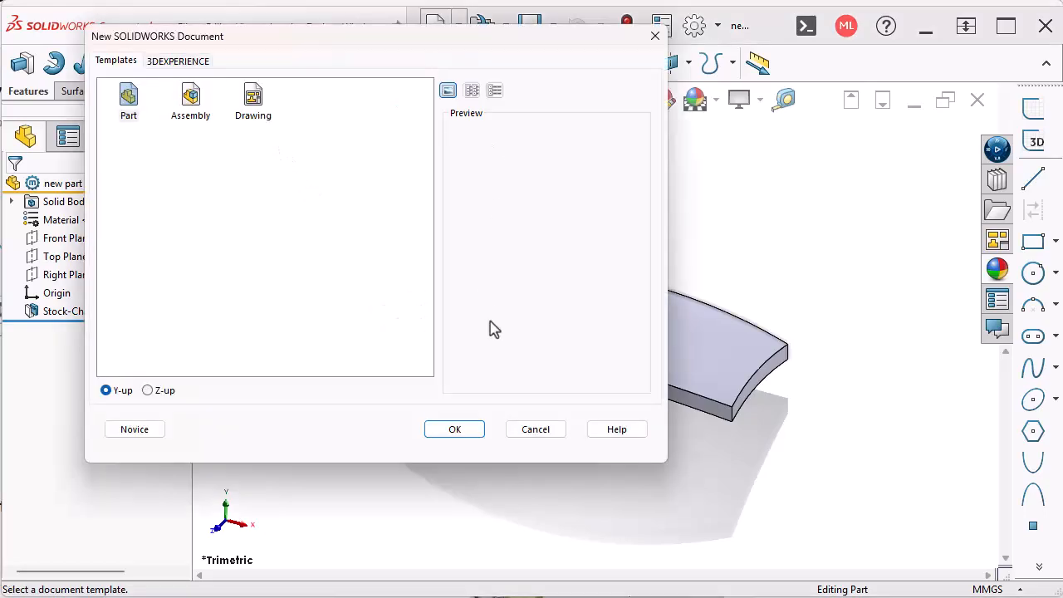
{"action": "left_click", "coordinate": [455, 427]}
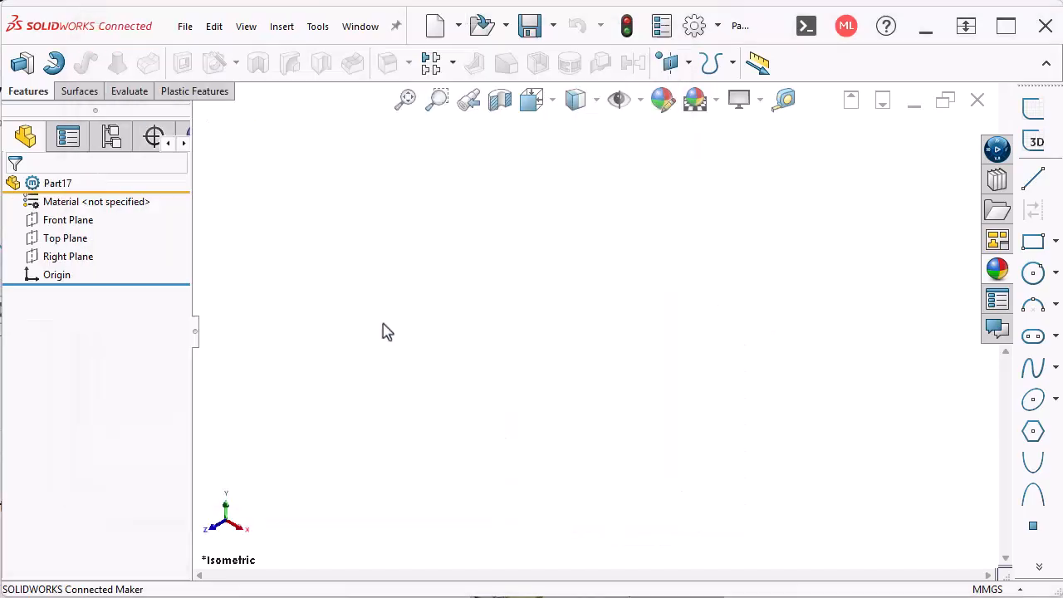
{"action": "left_click", "coordinate": [280, 26]}
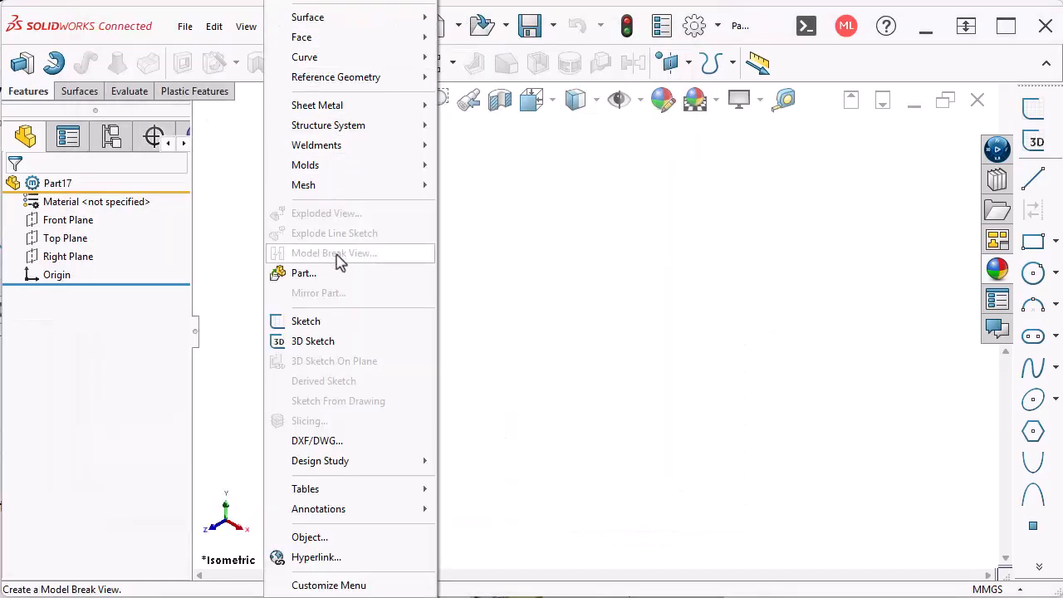
{"action": "left_click", "coordinate": [314, 279]}
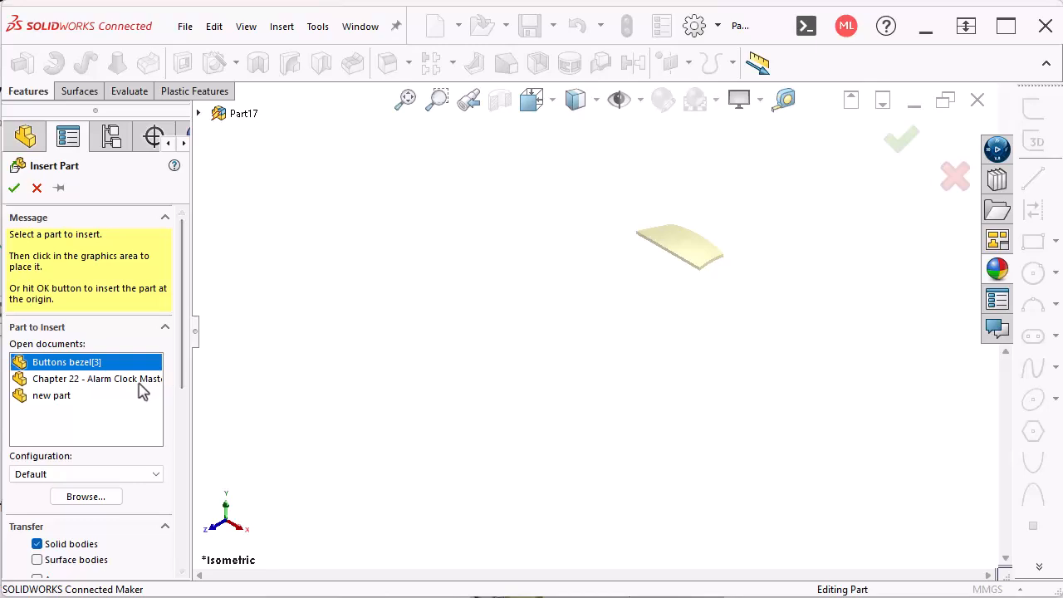
{"action": "left_click", "coordinate": [141, 384]}
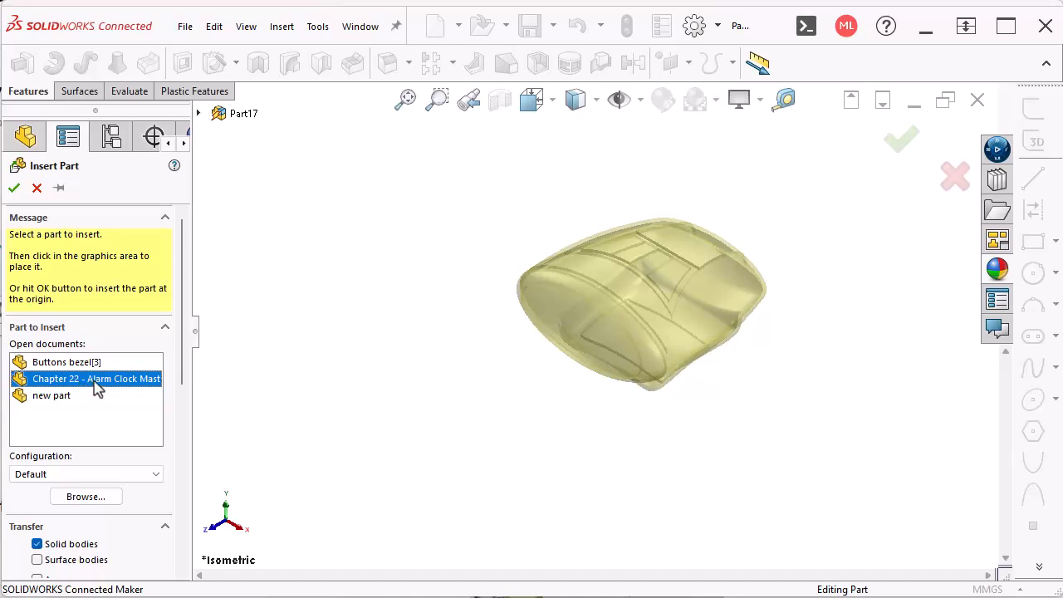
Insert the master part at the origin with the Default configuration and preset transfer options, without relocating it.
{"action": "left_click_drag", "start_coordinate": [183, 339], "coordinate": [176, 405]}
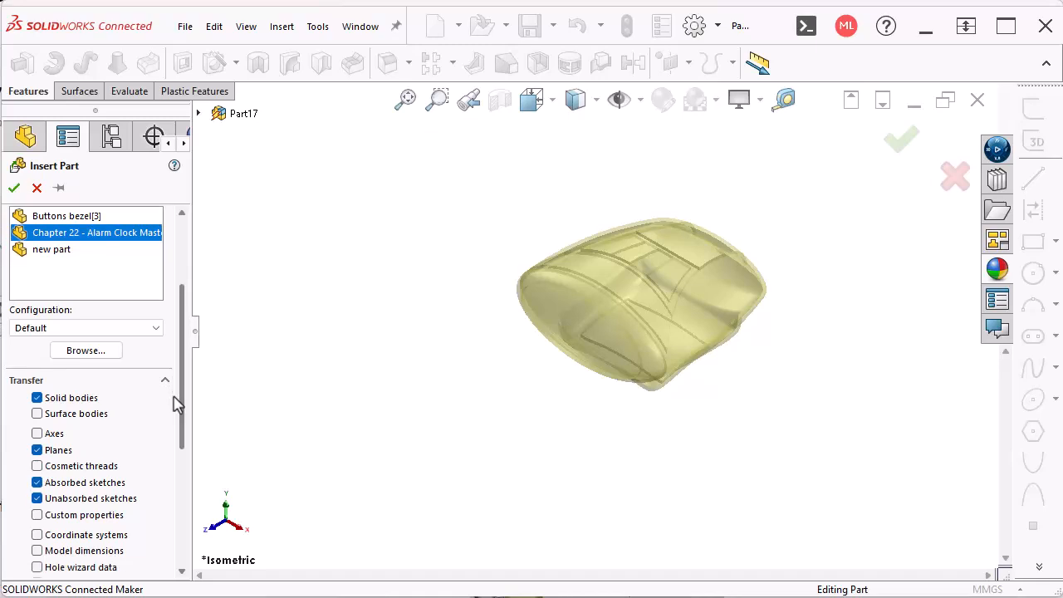
{"action": "left_click", "coordinate": [150, 331]}
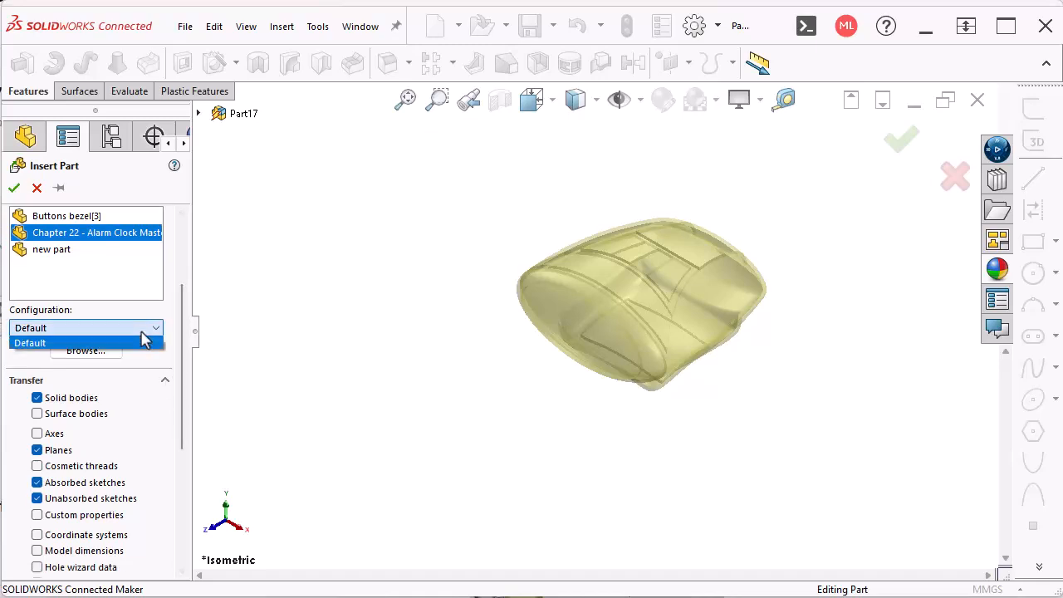
{"action": "left_click", "coordinate": [144, 341]}
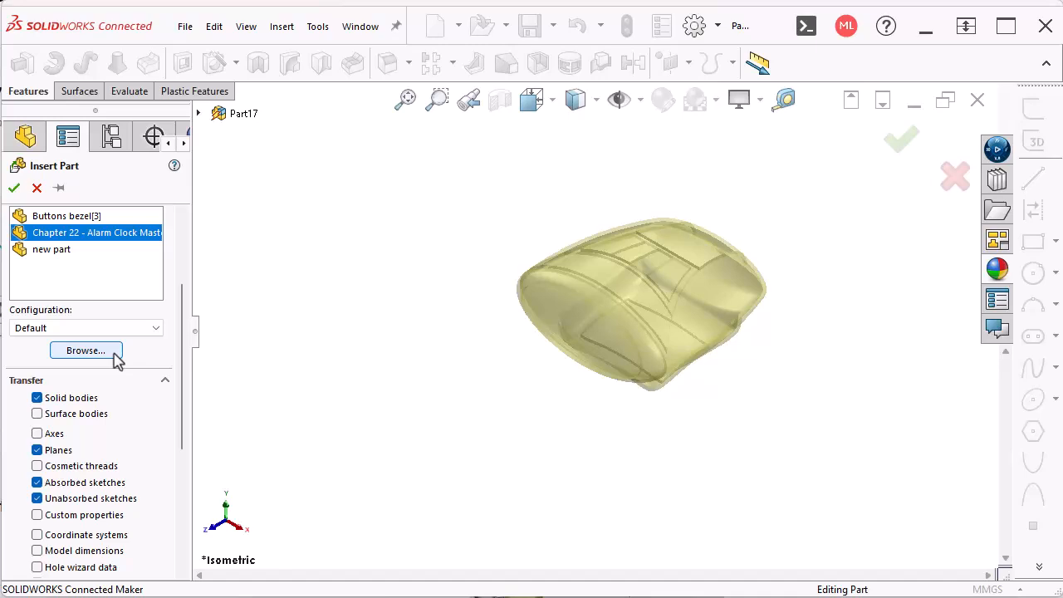
{"action": "left_click_drag", "start_coordinate": [182, 362], "coordinate": [172, 423]}
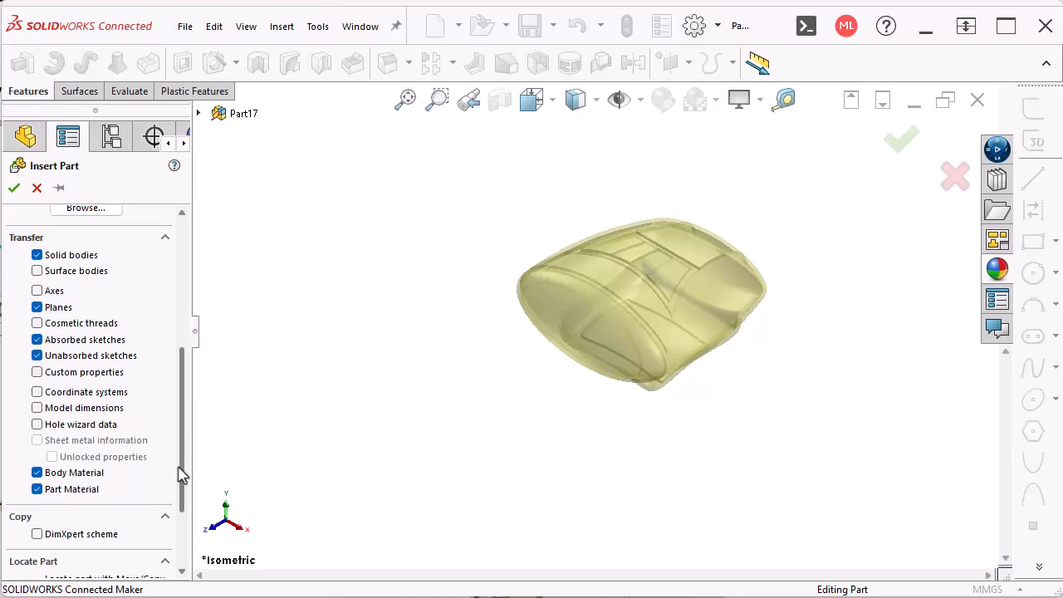
{"action": "scroll", "coordinate": [180, 463], "scroll_direction": "down", "scroll_amount": 3}
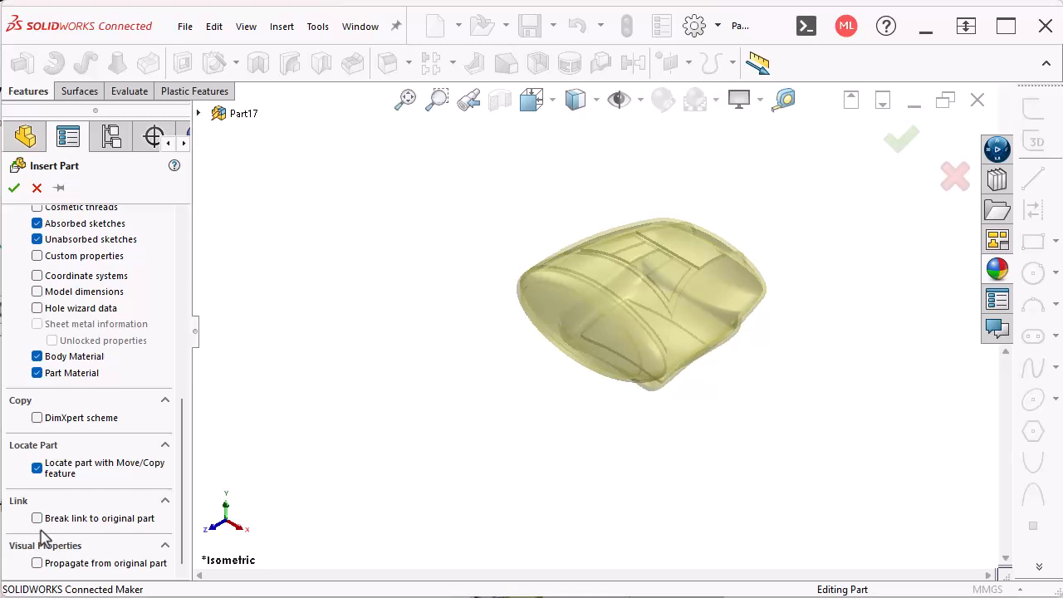
{"action": "scroll", "coordinate": [168, 387], "scroll_direction": "up", "scroll_amount": 10}
{"action": "left_click", "coordinate": [14, 188]}
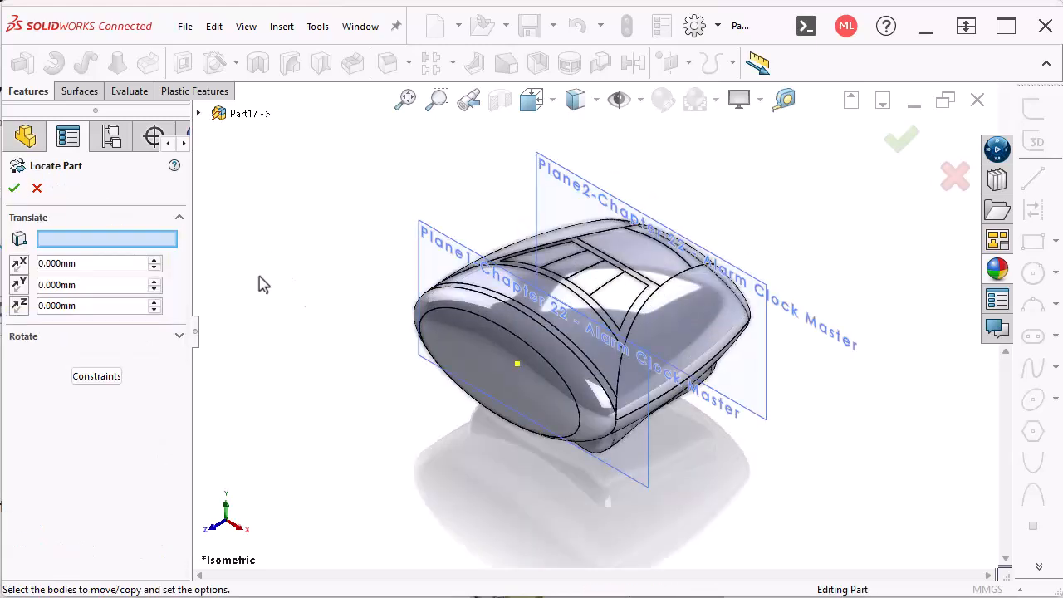
{"action": "left_click", "coordinate": [37, 188]}
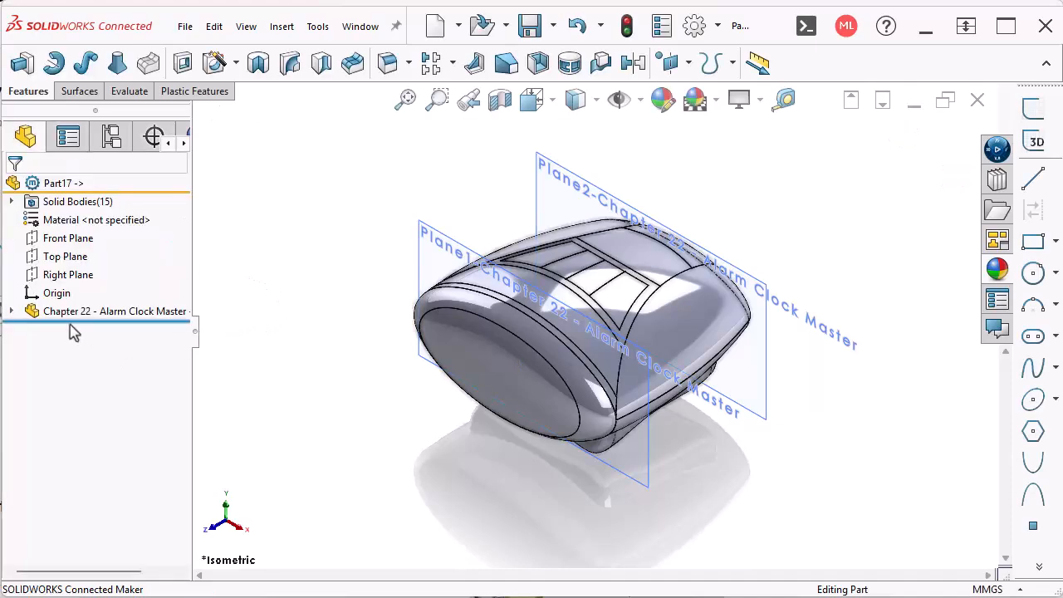
Expand the inserted part's solid bodies list and review where the insert Part command is found.
{"action": "left_click", "coordinate": [11, 203]}
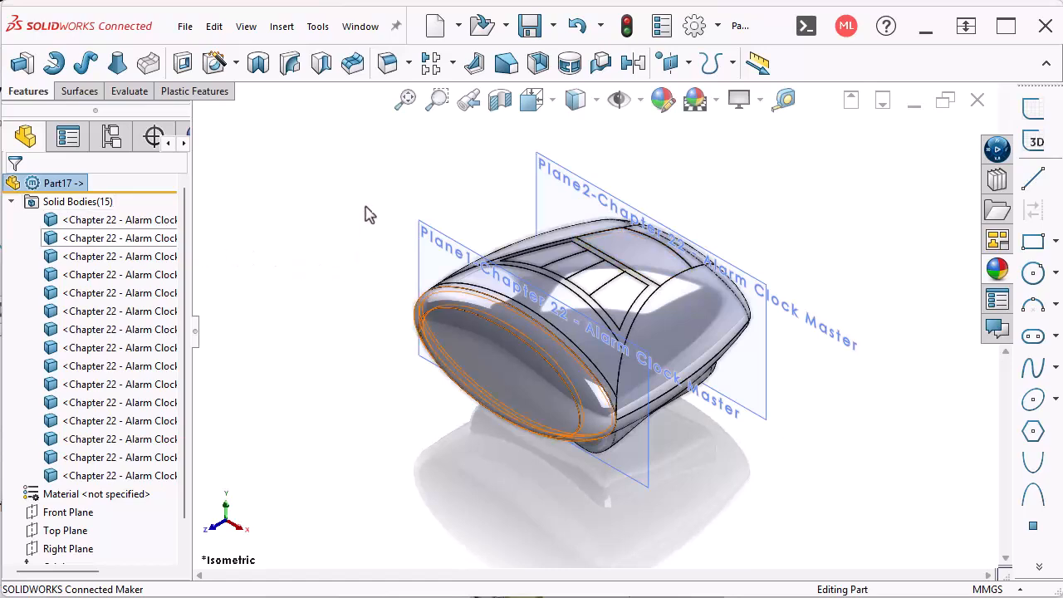
{"action": "left_click", "coordinate": [281, 27]}
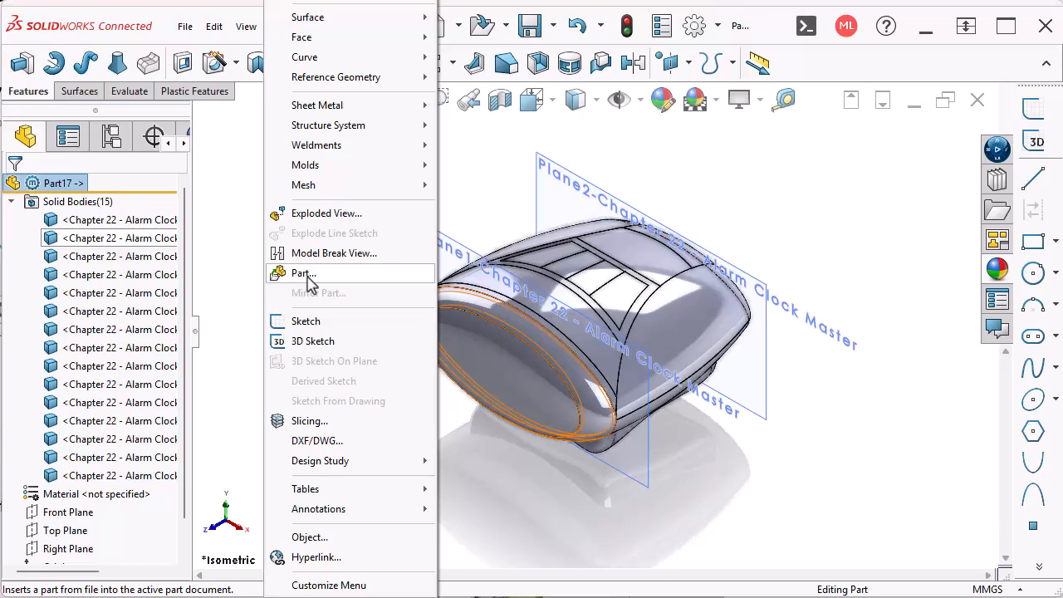
{"action": "key", "text": "Escape"}
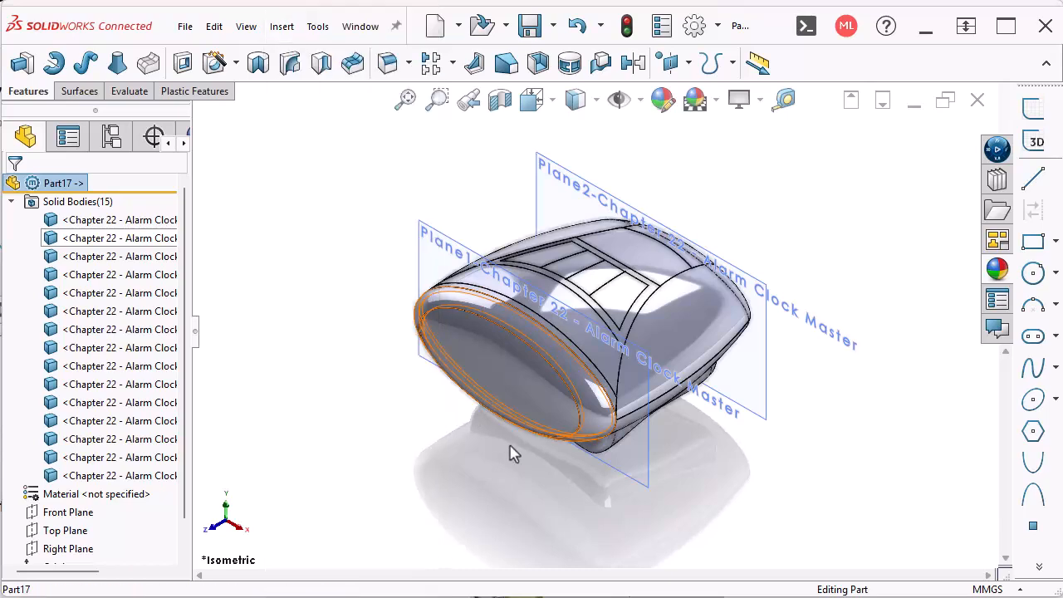
{"action": "left_click", "coordinate": [405, 445]}
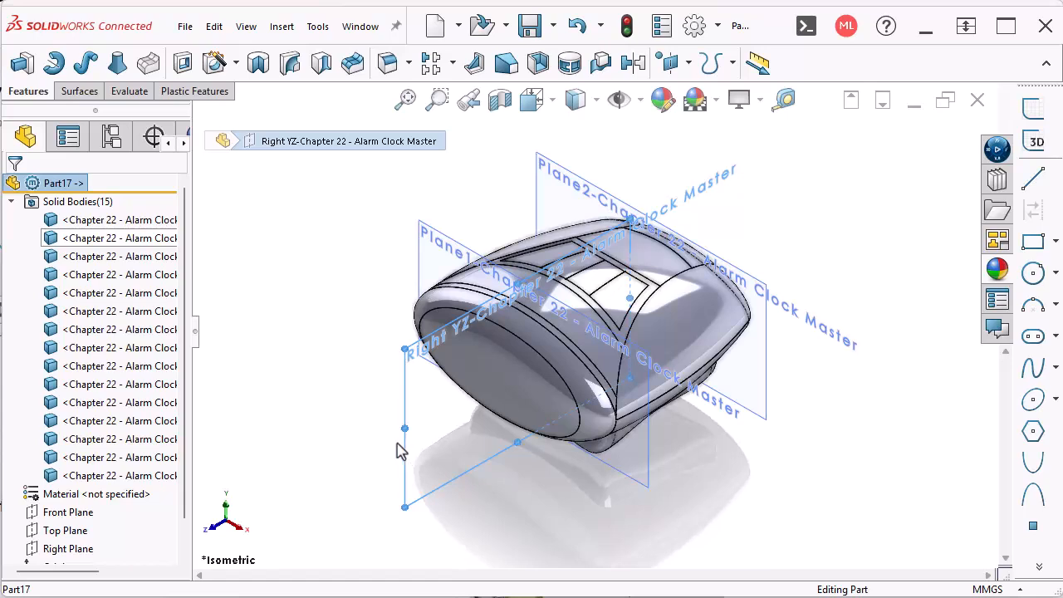
Switch back to Chapter 22 - Alarm Clock Master and open the body commands for Save Bodies1[7].
{"action": "key", "text": "ctrl+Tab"}
{"action": "key", "text": "ctrl+Tab"}
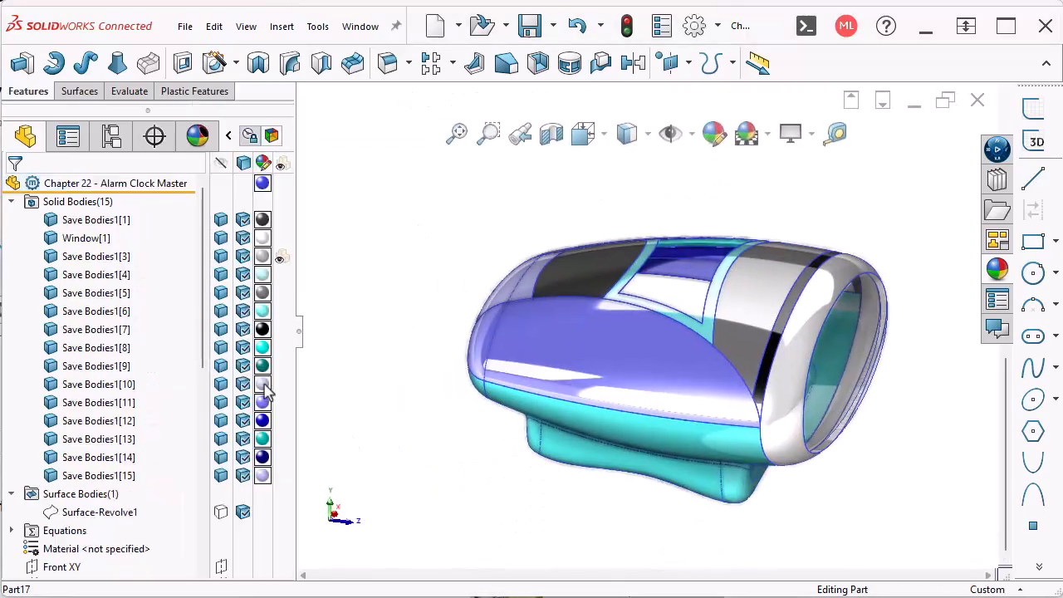
{"action": "right_click", "coordinate": [91, 330]}
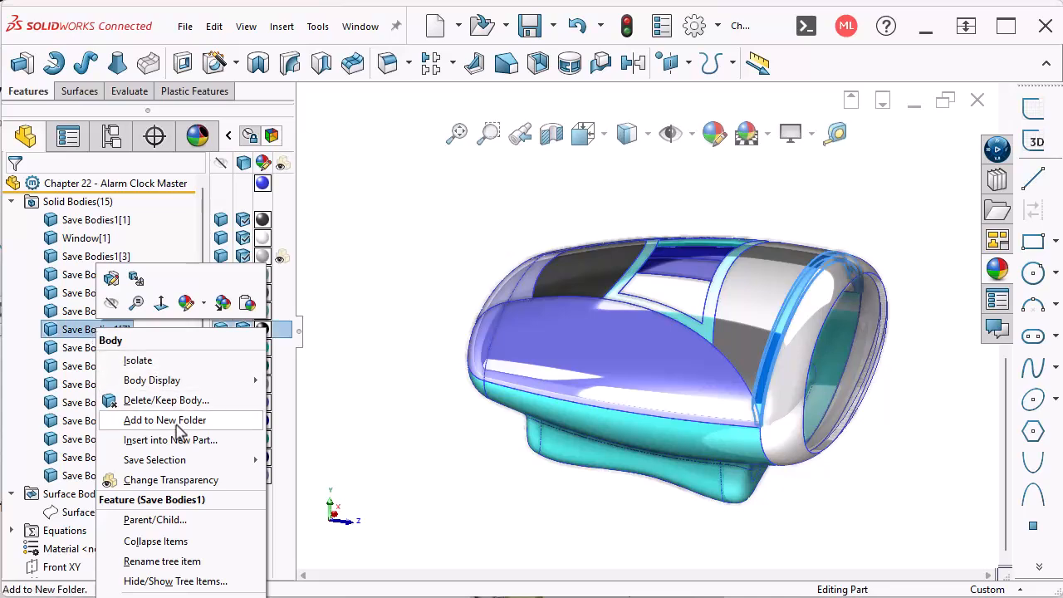